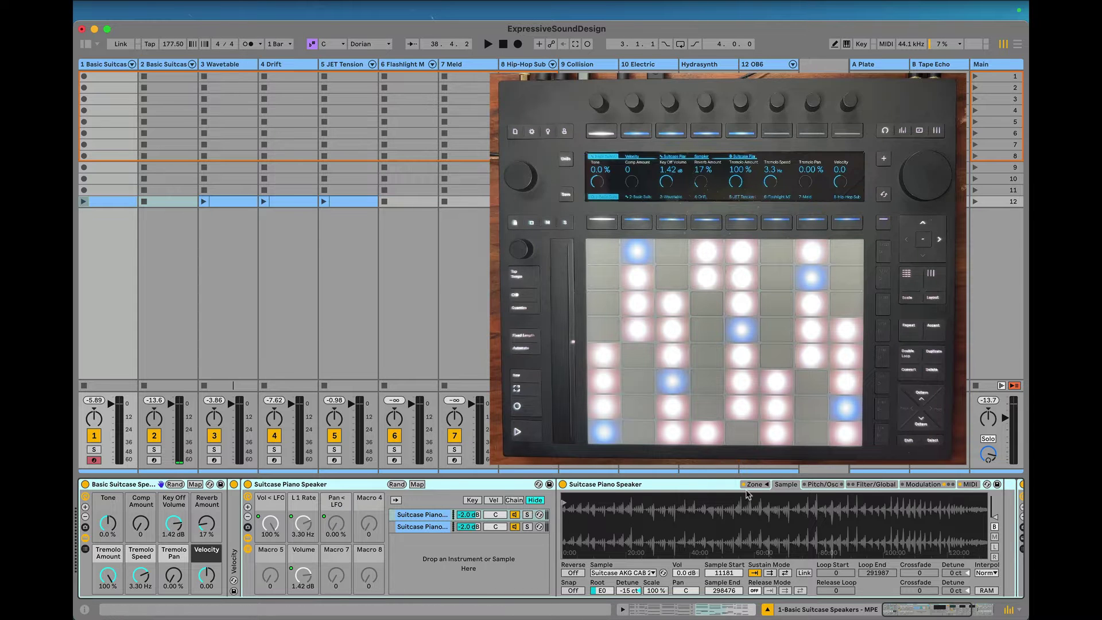
Show the Suitcase Piano Sampler's MIDI page, with Slide routed to LFO 1 Amt Vol.
click(970, 485)
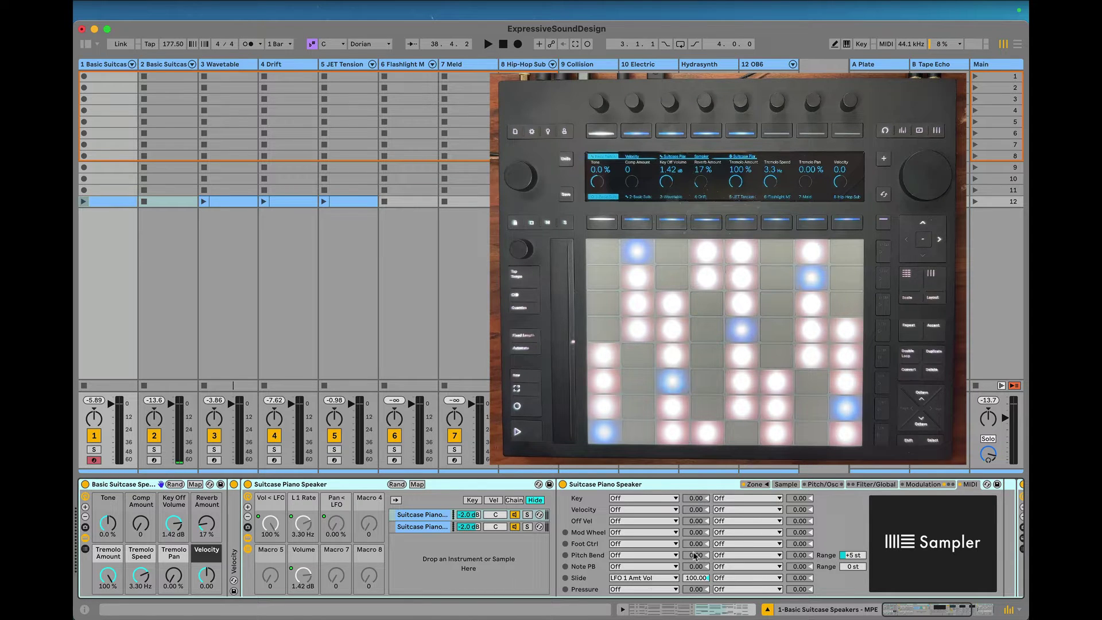
Switch the Sampler to its Modulation page to display LFO 1–3.
click(917, 487)
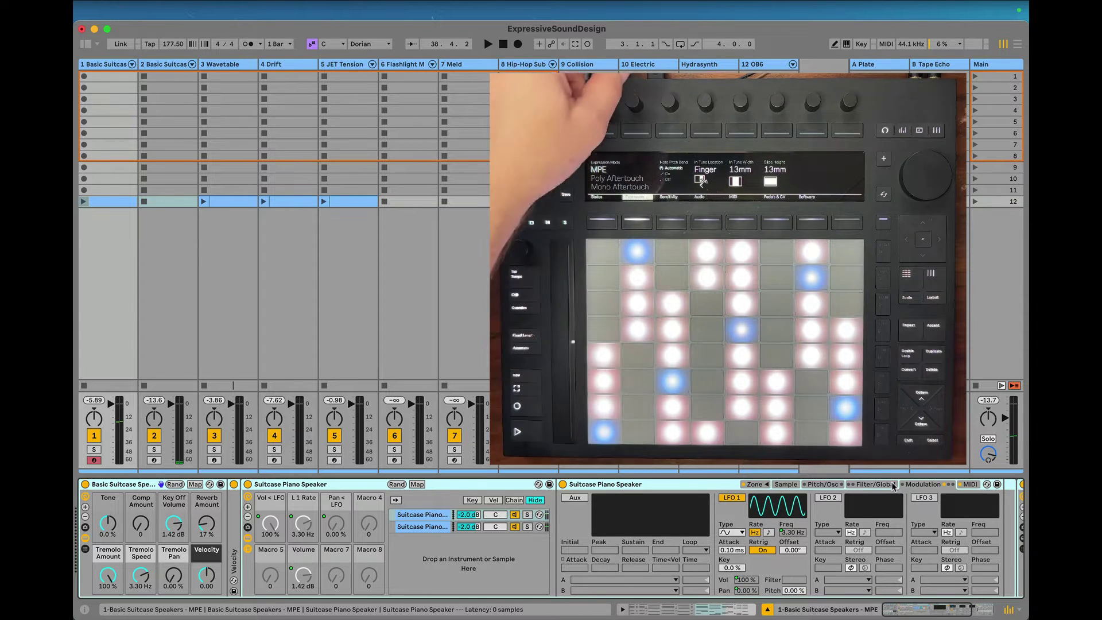
Return the Sampler to its MIDI modulation routing page.
click(972, 485)
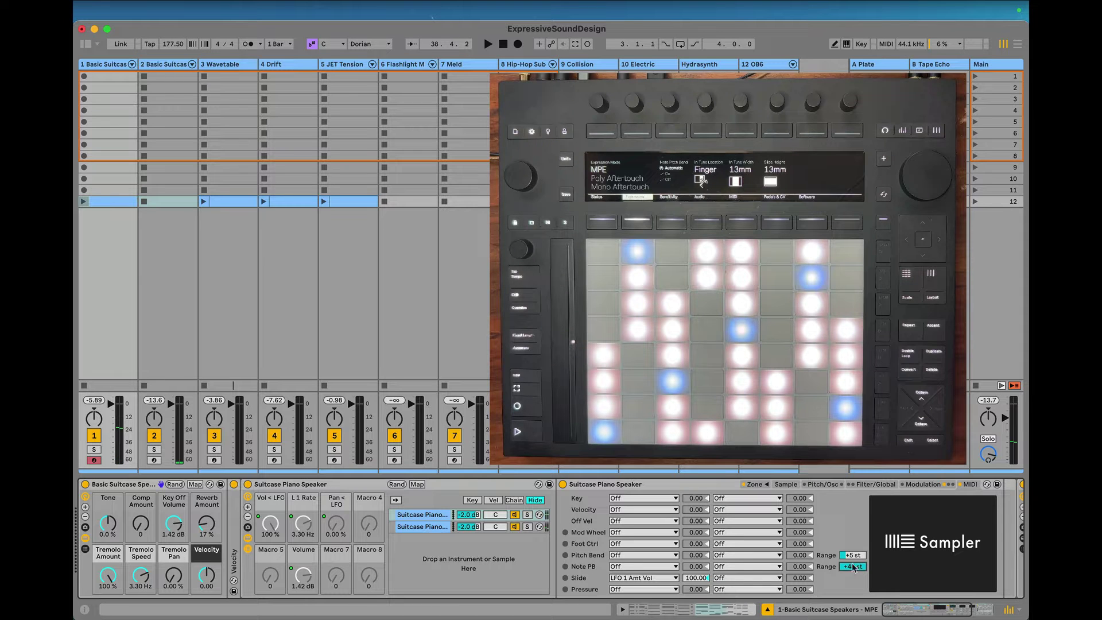
Select track 2 Basic Suitcase Speakers to show its Per Note Echo rack.
key(Right)
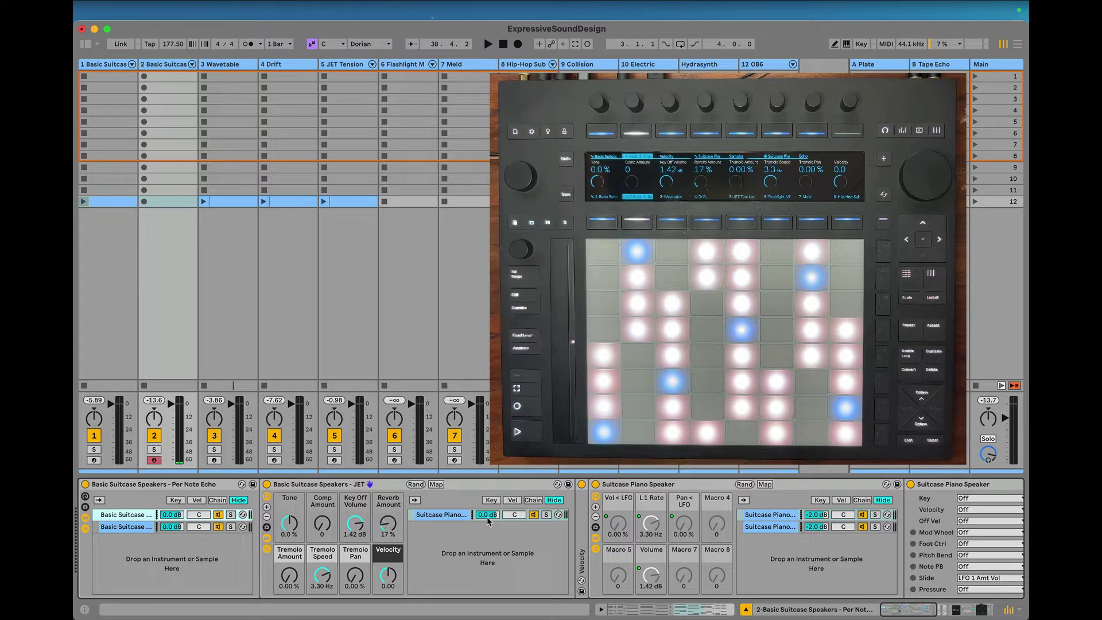
Compare both Basic Suitcase chains in the Per Note Echo rack, then select track 3 Wavetable.
click(146, 529)
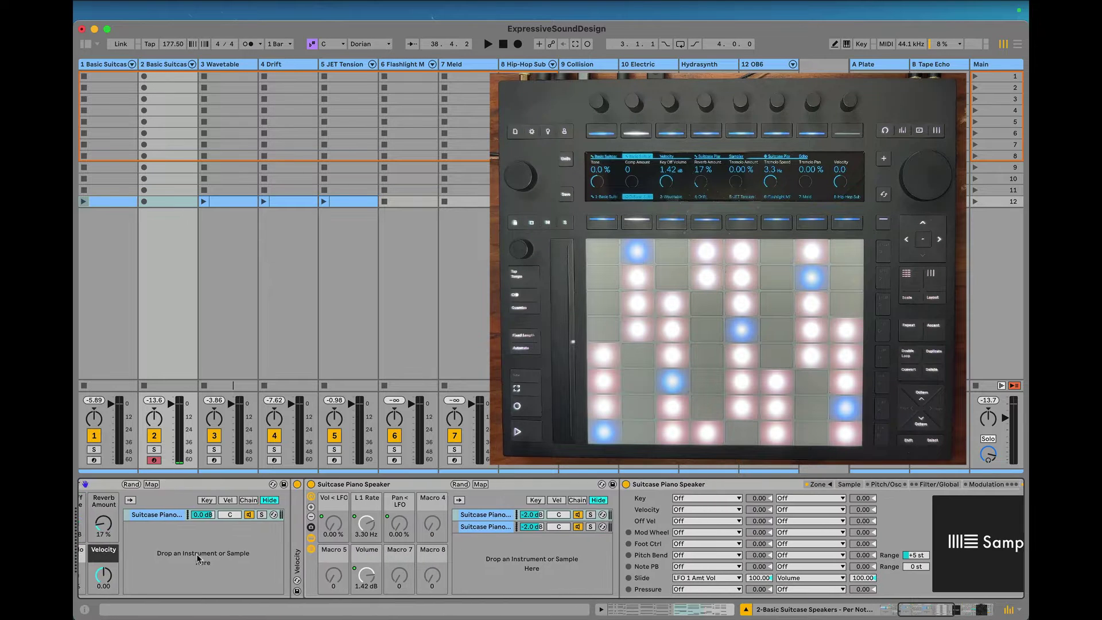
scroll(198, 550, left, 10)
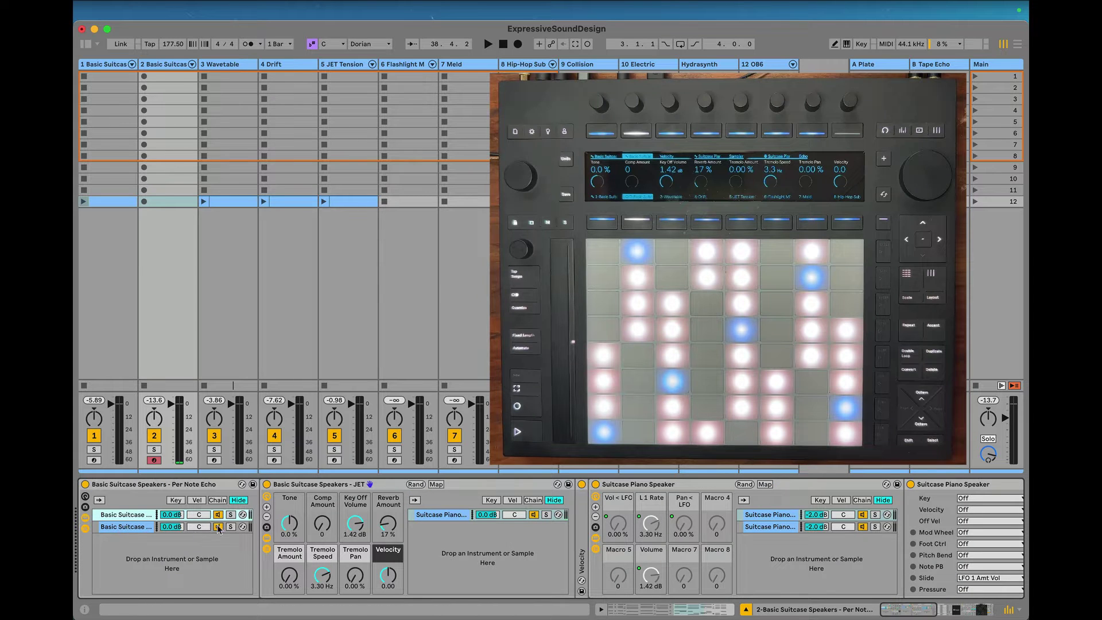
scroll(634, 531, right, 5)
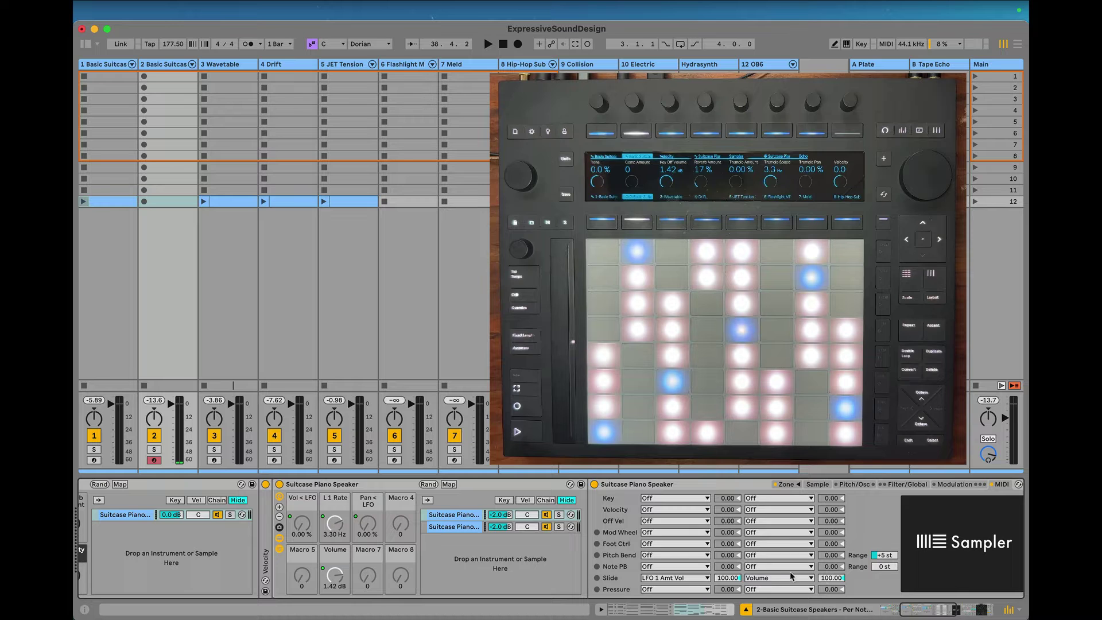
scroll(508, 538, left, 5)
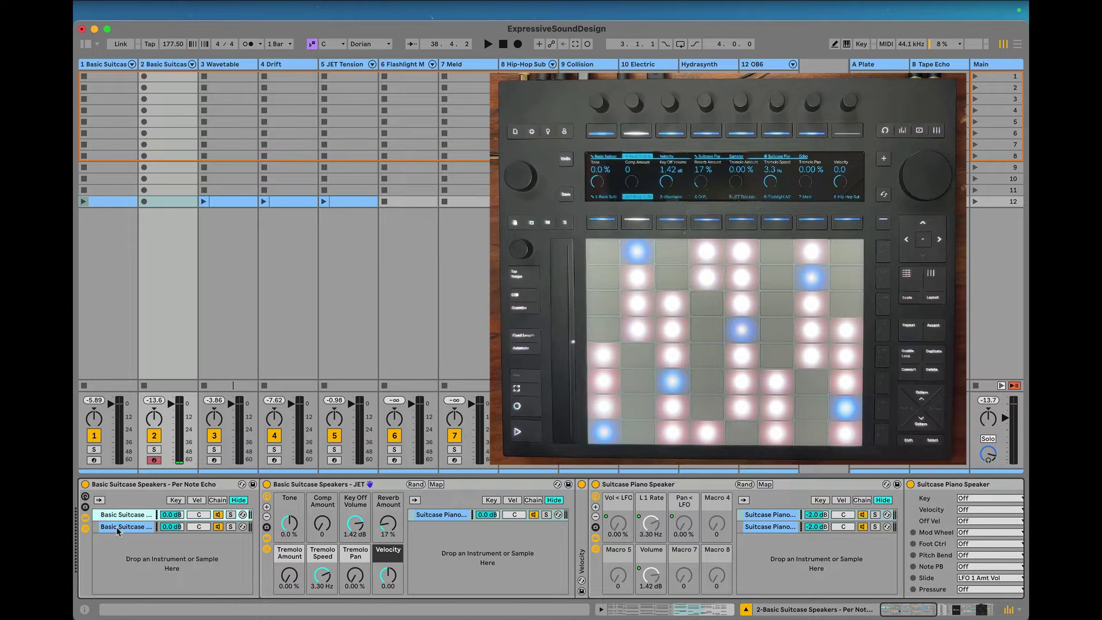
click(147, 528)
scroll(776, 538, right, 4)
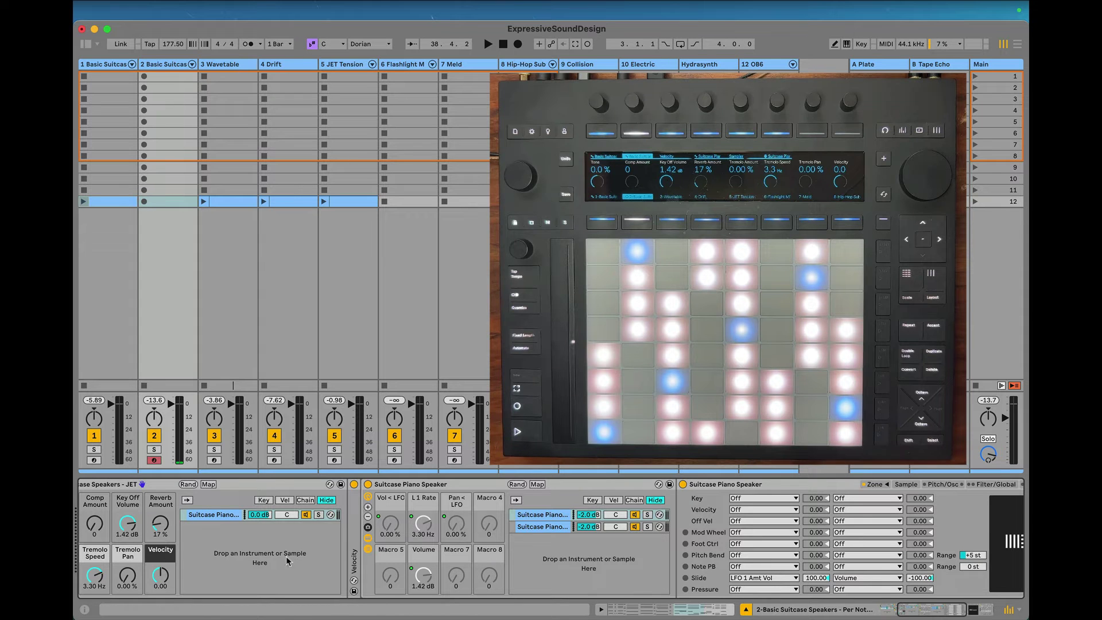
scroll(289, 560, left, 3)
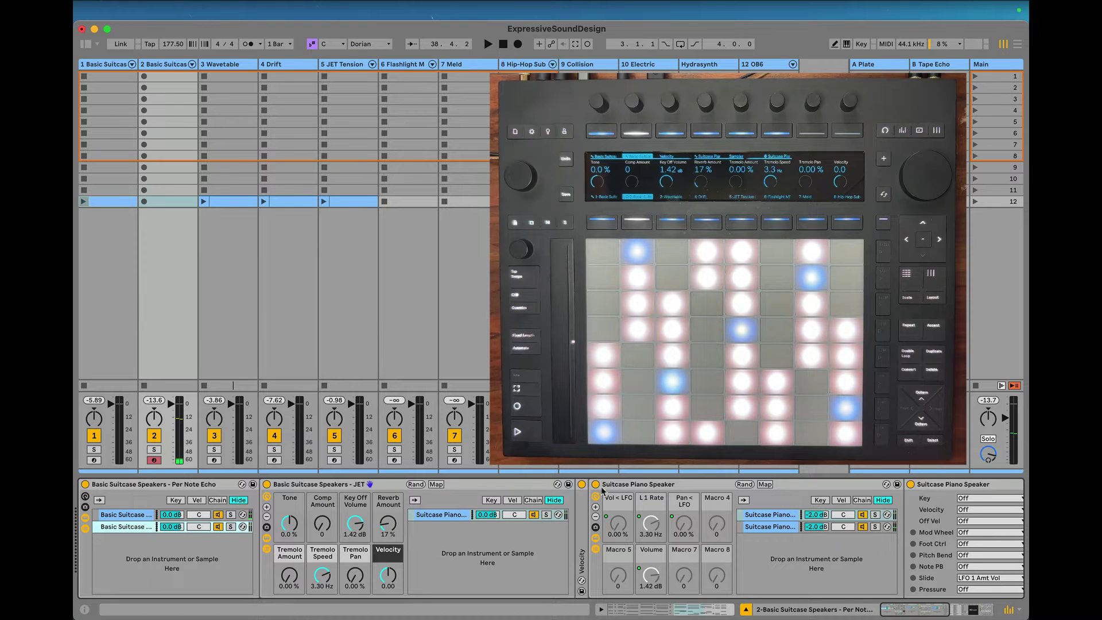
key(Right)
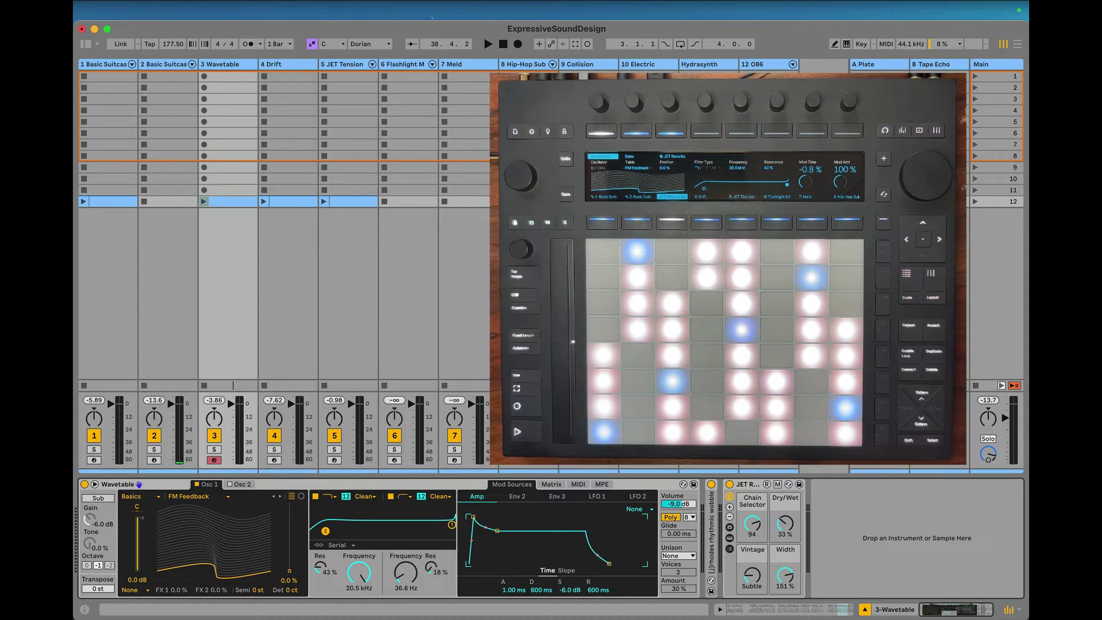
Show Wavetable's MPE matrix with Filter 2 Res selected, then select track 4 Drift.
click(602, 485)
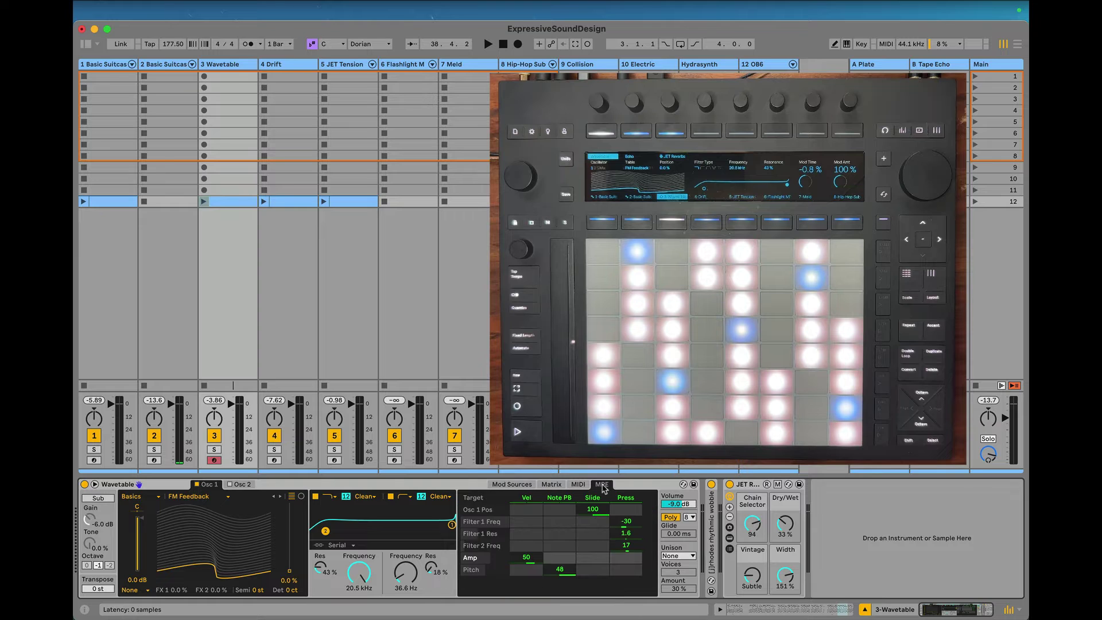
click(432, 568)
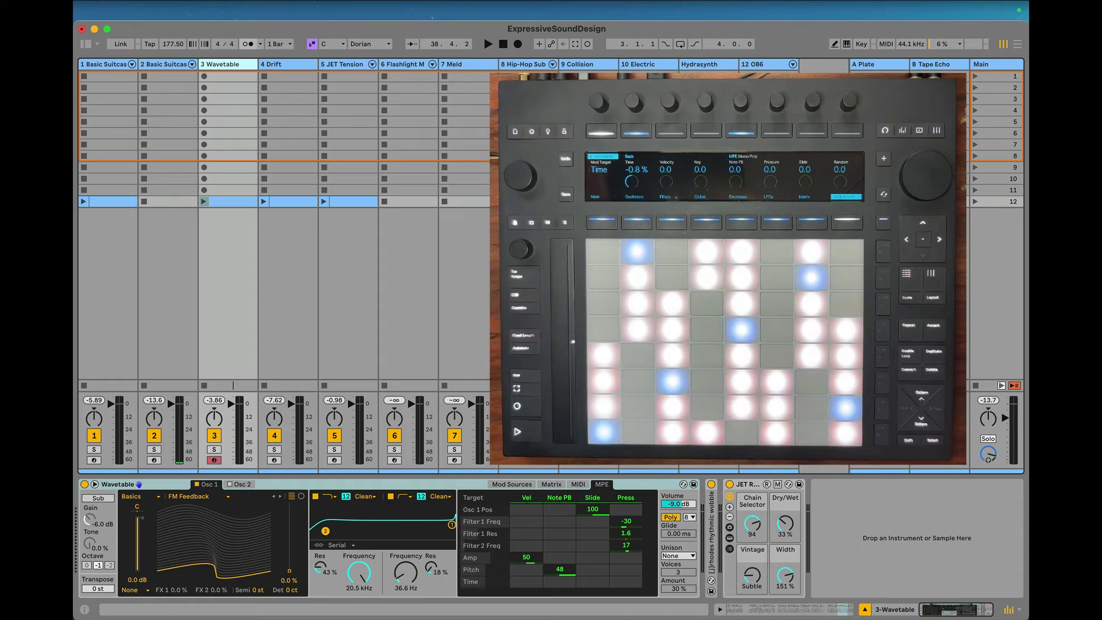
key(Right)
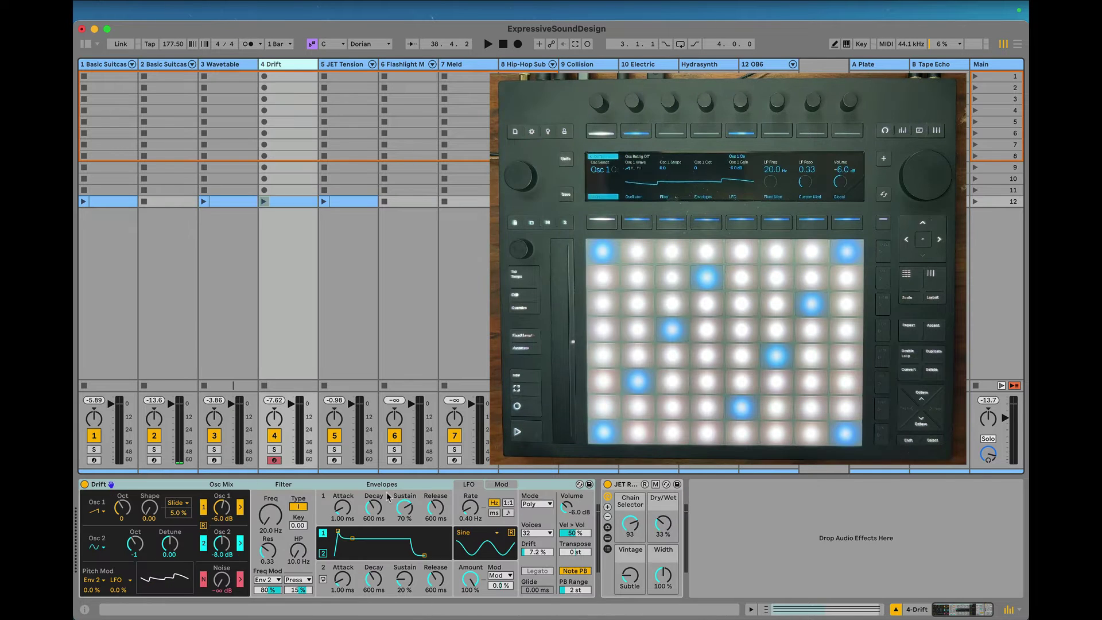
In Drift's Mod matrix, route Press to Osc 1 Shape and the second slide row to LP Frequency.
click(503, 486)
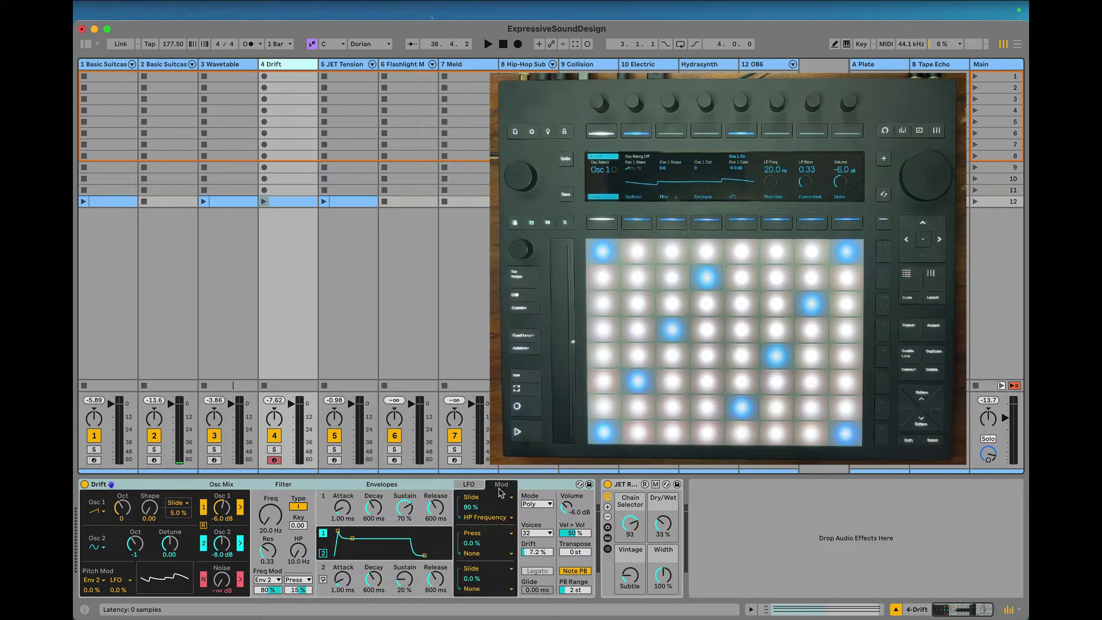
click(472, 542)
click(471, 554)
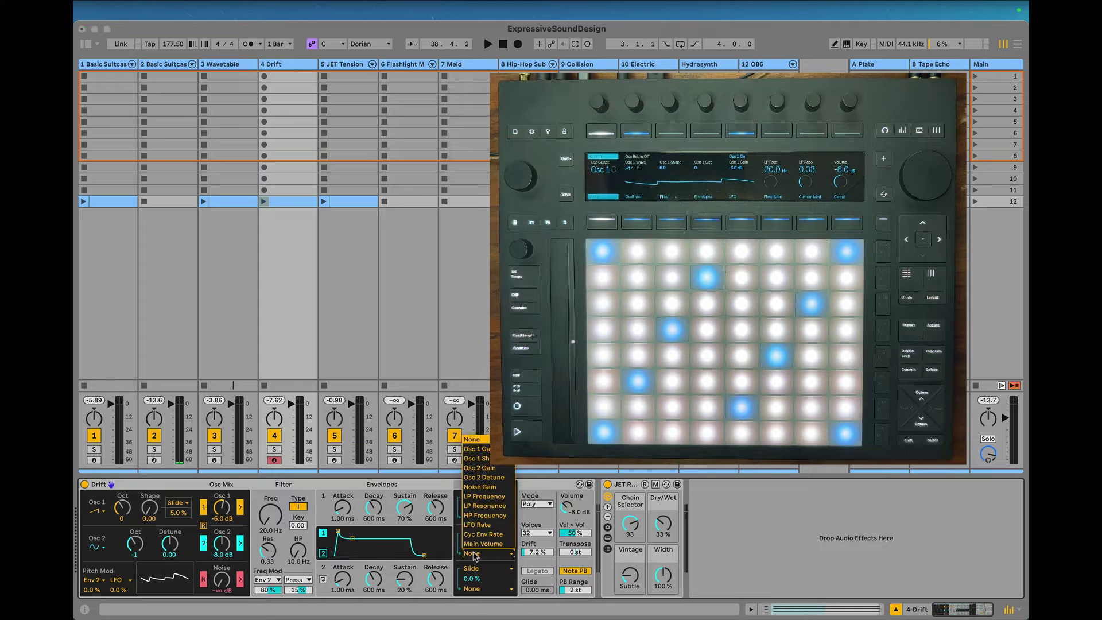
click(486, 460)
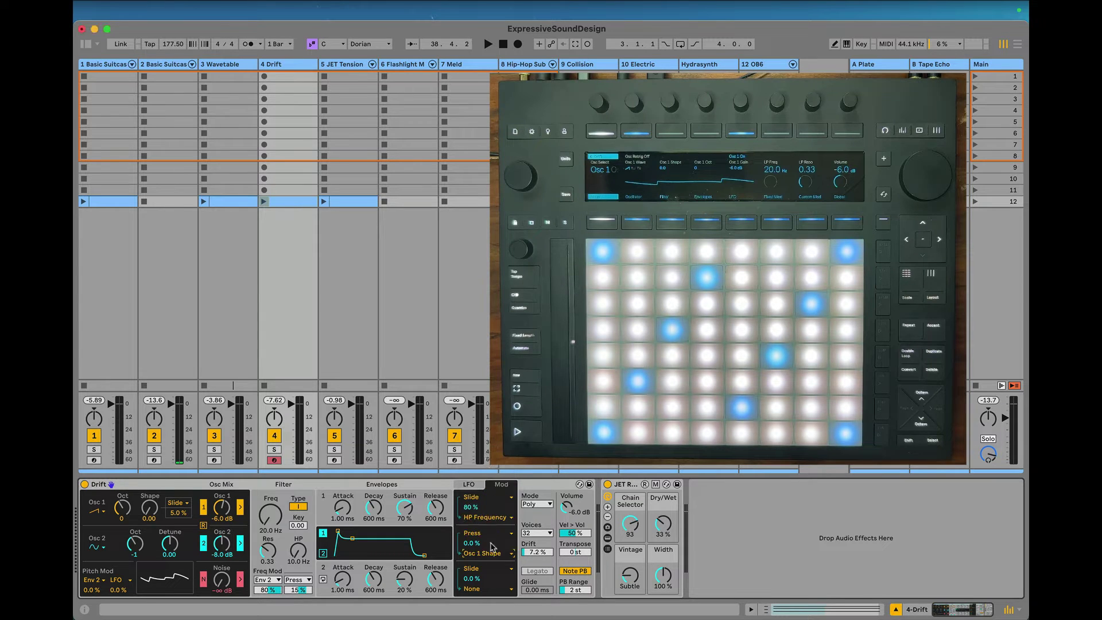
click(472, 590)
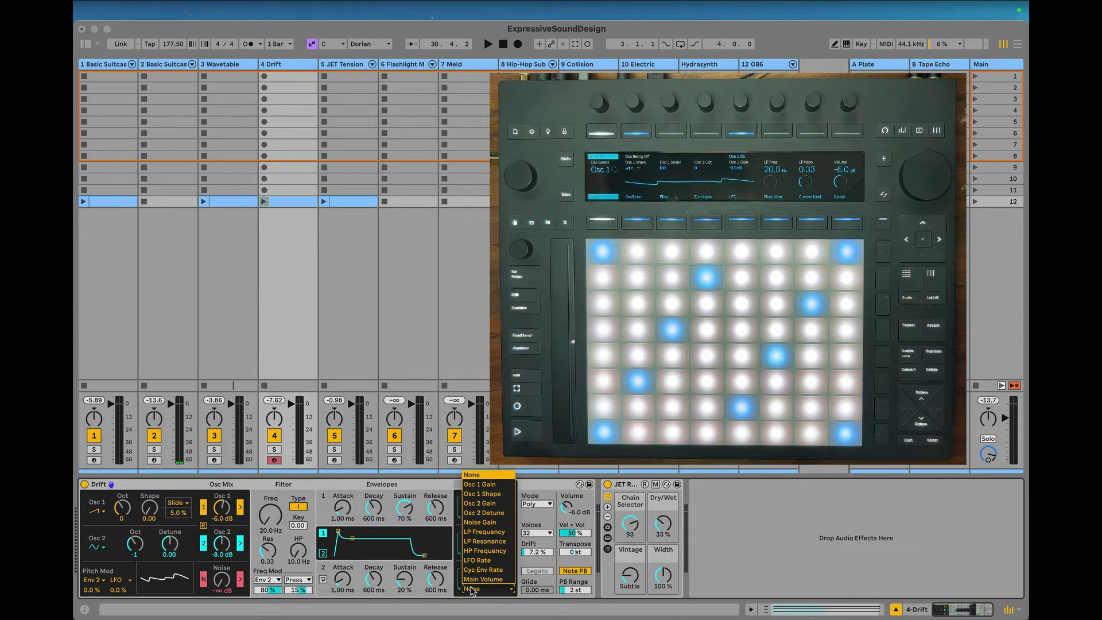
click(483, 532)
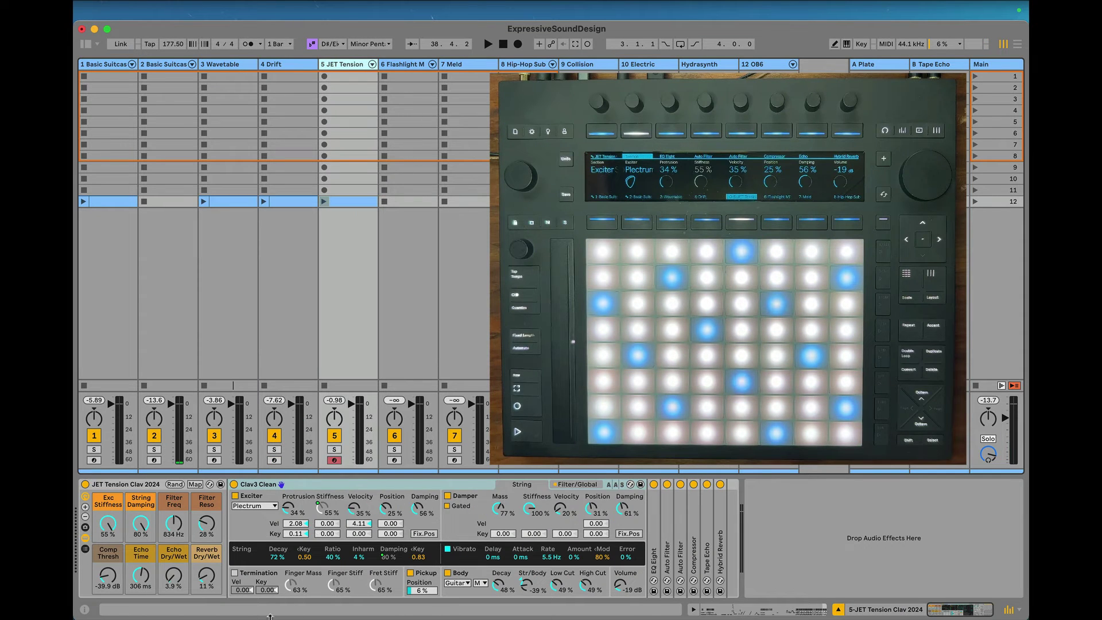
Show Clav3's Filter/Global settings page.
click(574, 486)
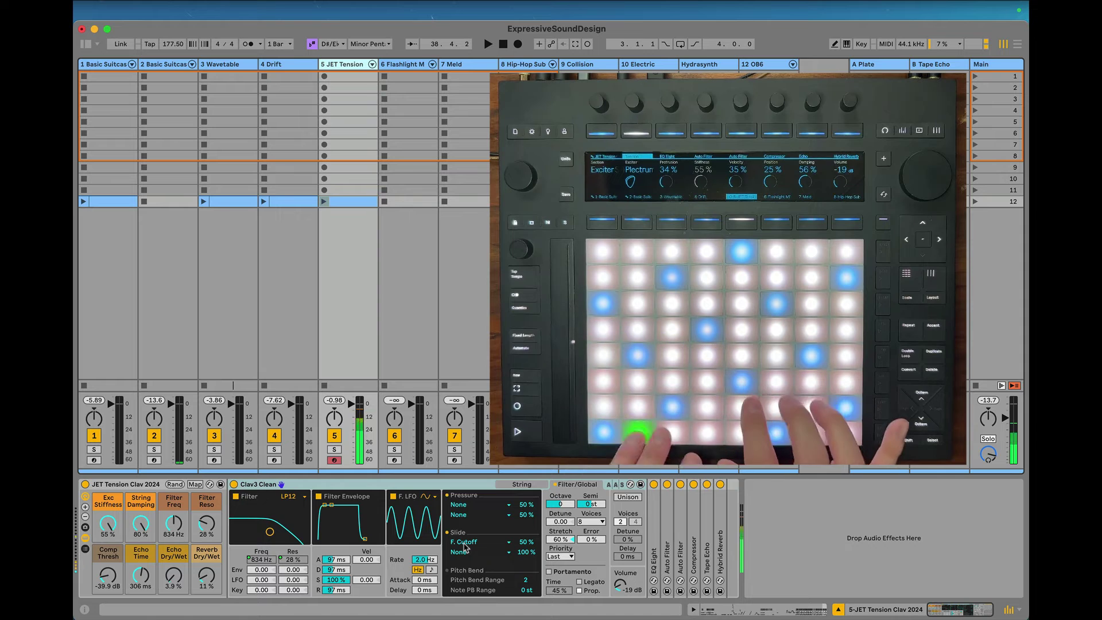
Select track 6 Flashlight MPE.
key(Right)
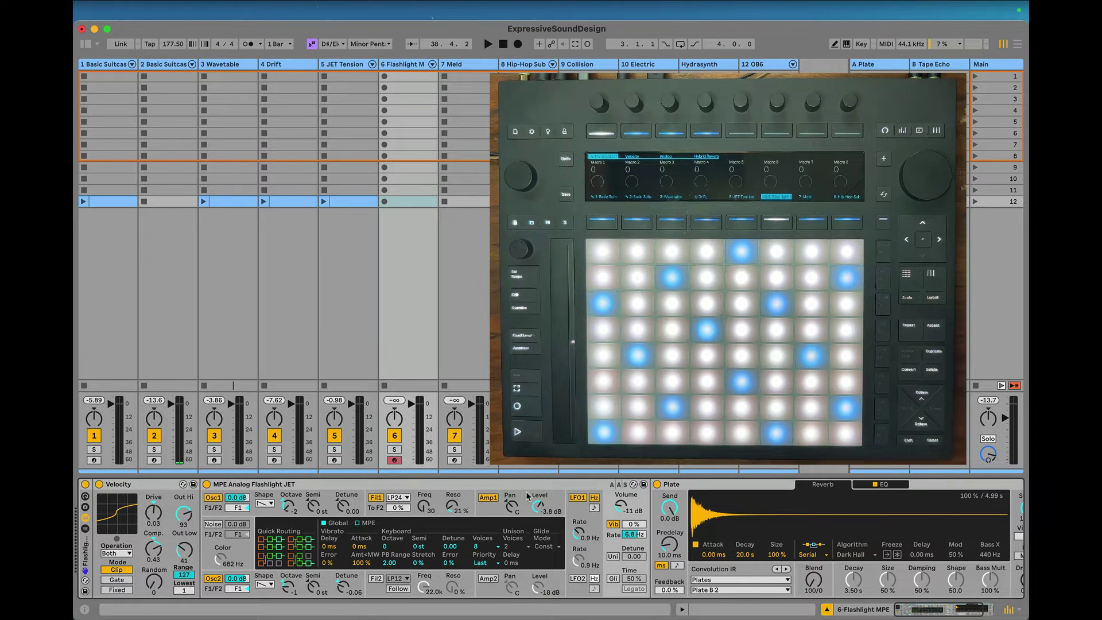
Set MPE Analog's Quick Routing Slide destination to Filter 1 Cutoff, then select track 7 Meld.
click(363, 523)
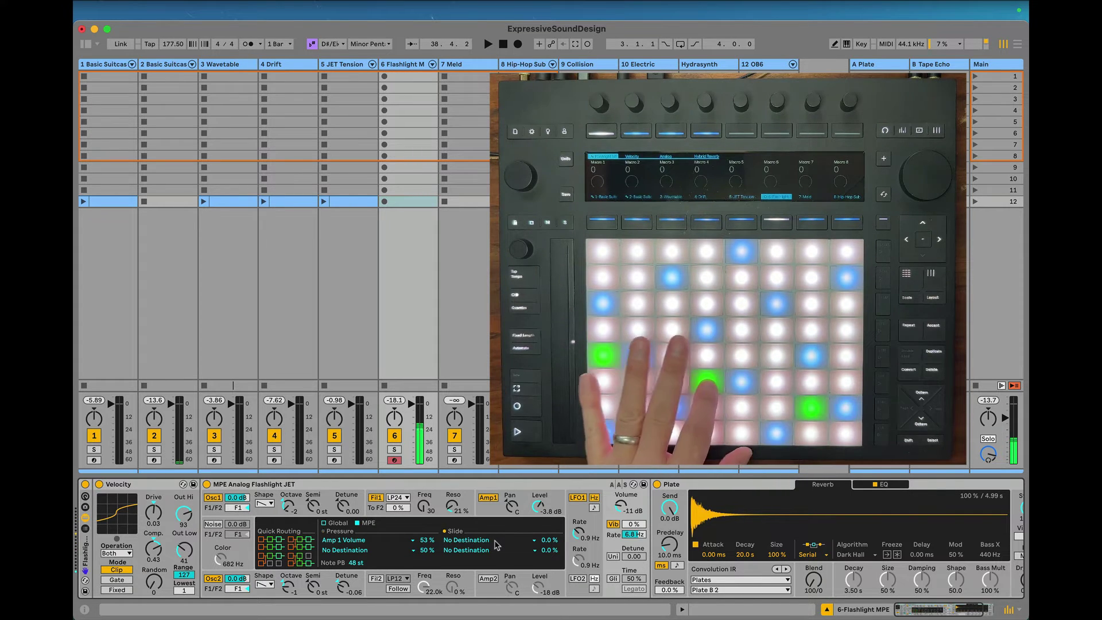
click(466, 540)
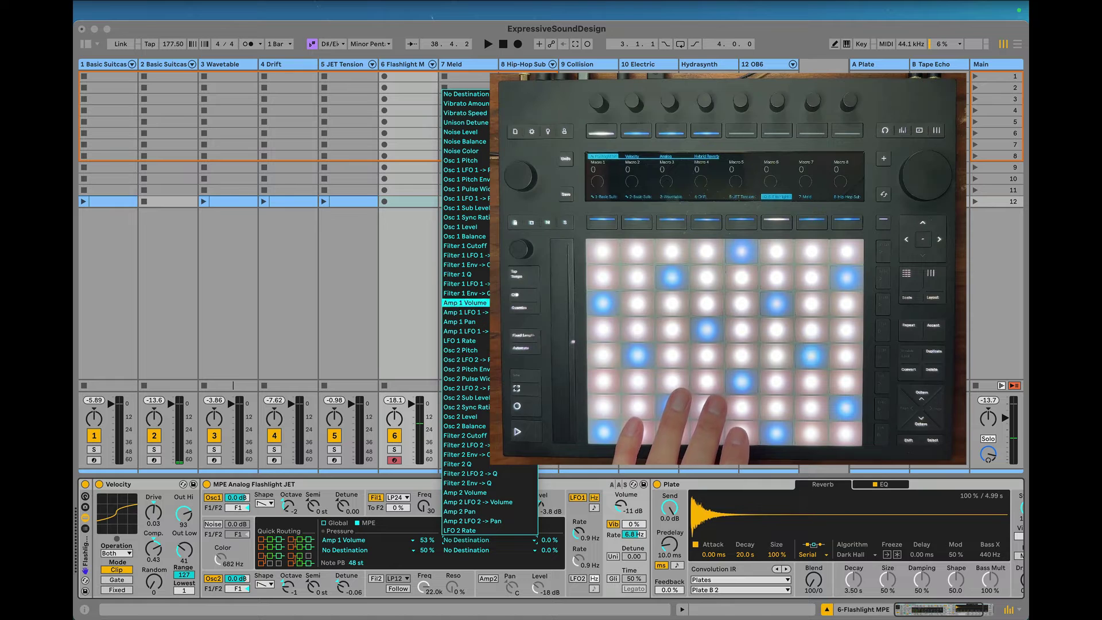
click(464, 245)
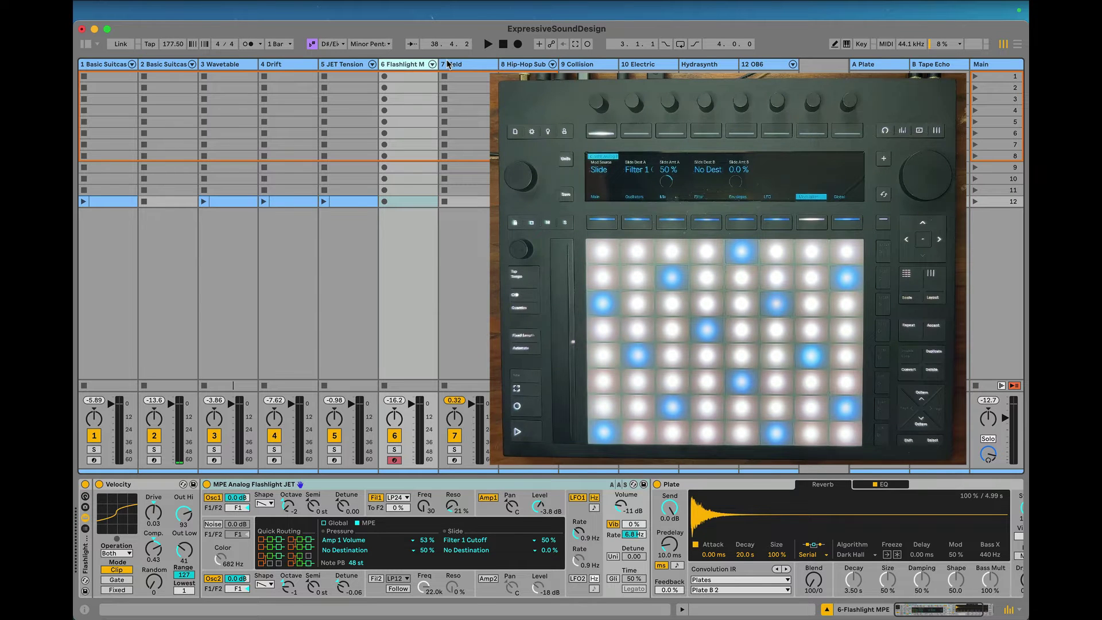
click(447, 64)
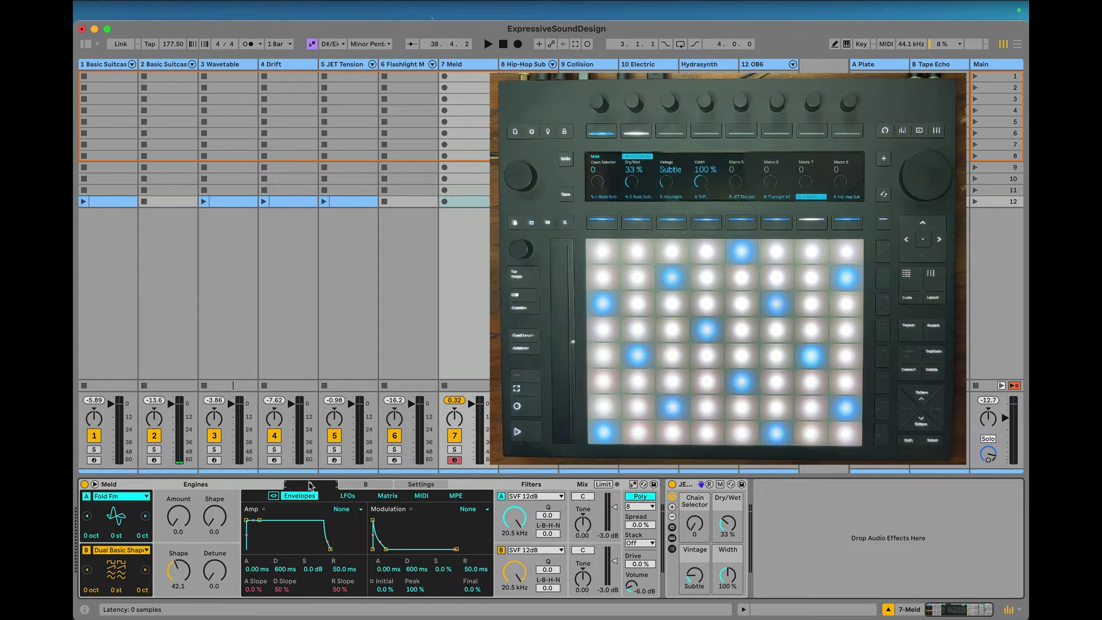
Add Osc Macro 1 to Meld's MPE grid with a Slide amount of 56 on engine A.
click(456, 496)
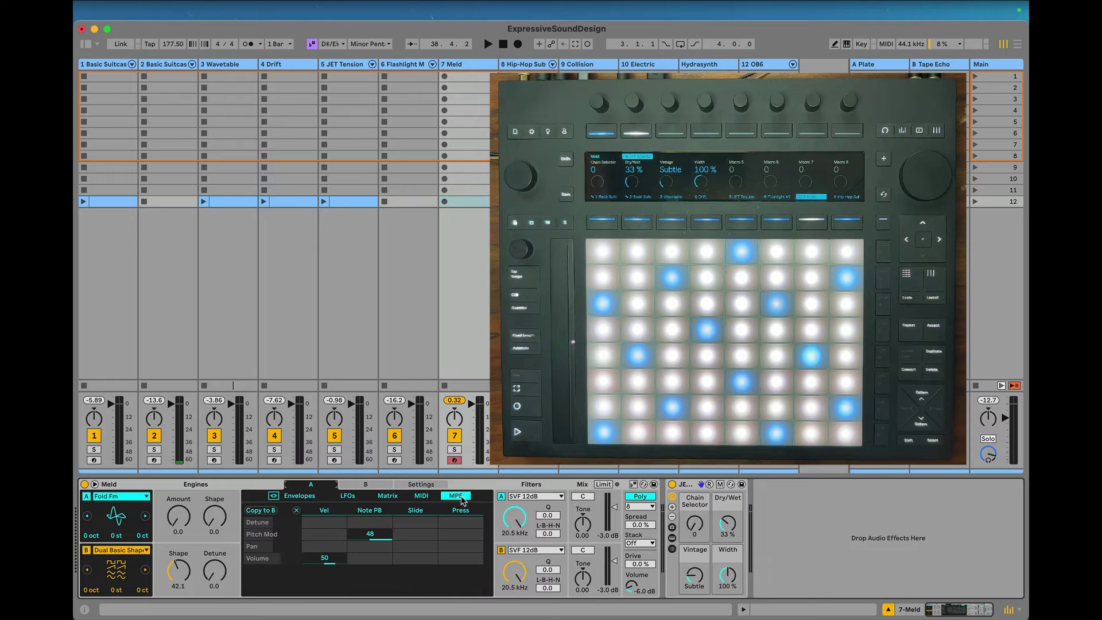
click(174, 519)
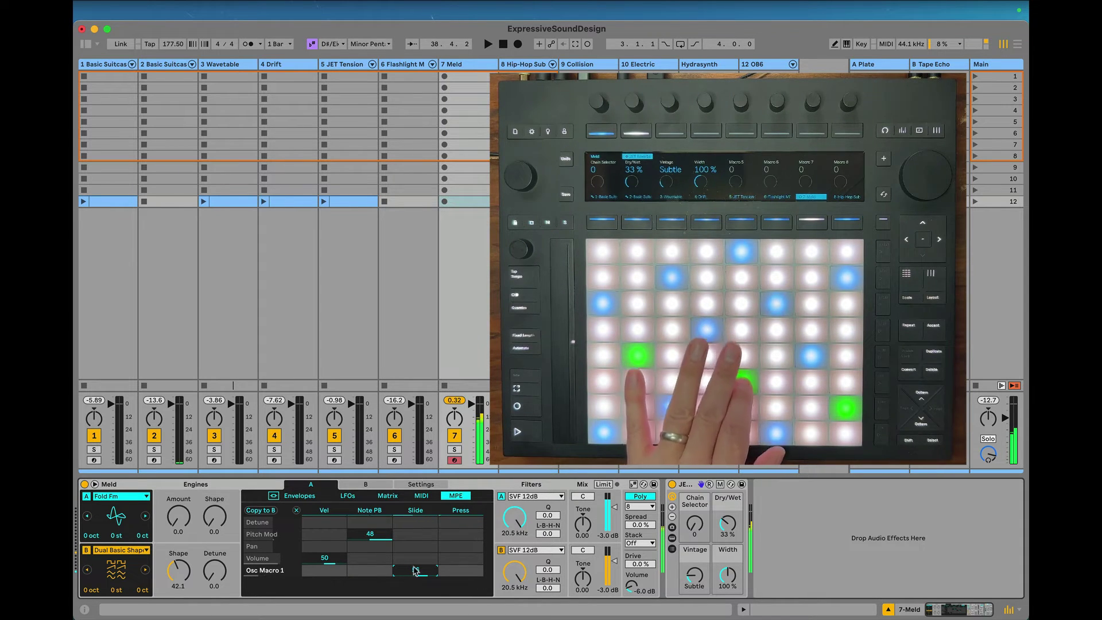
drag(416, 570, 416, 560)
Set engine B's Press amount on Osc Macro 1, control Meld from Push, and select Hip-Hop Sub Bass.
click(174, 577)
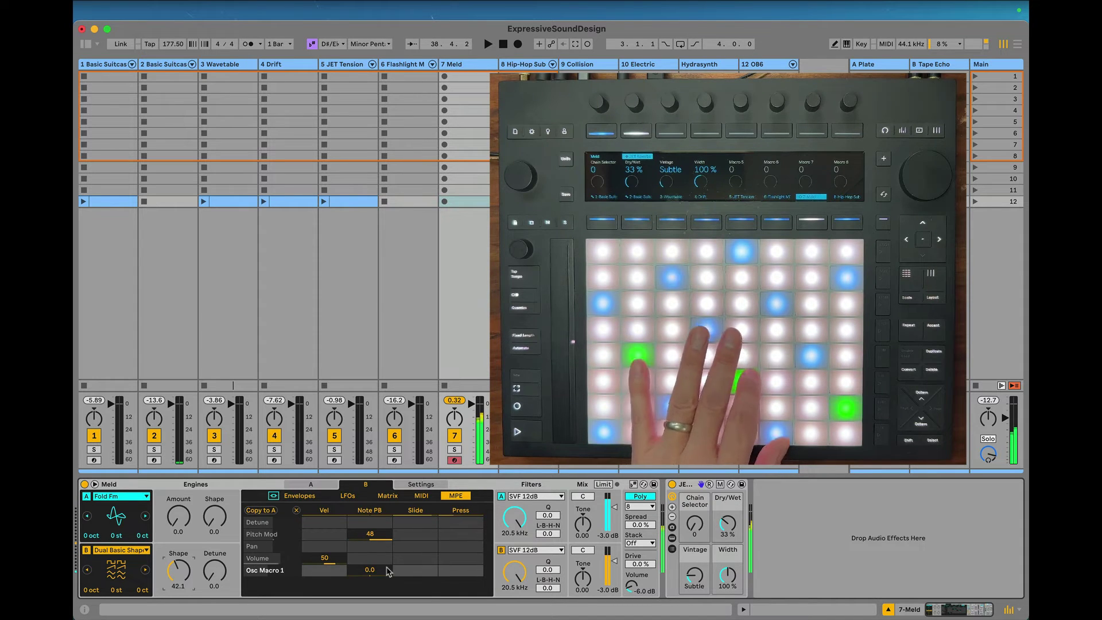
drag(441, 573, 441, 568)
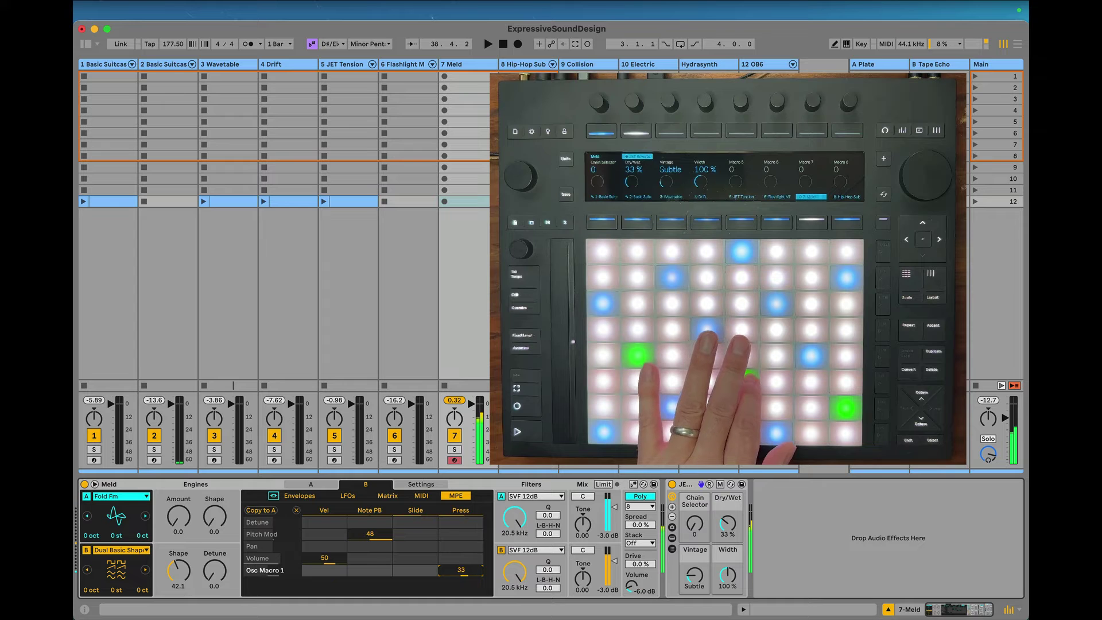
click(458, 576)
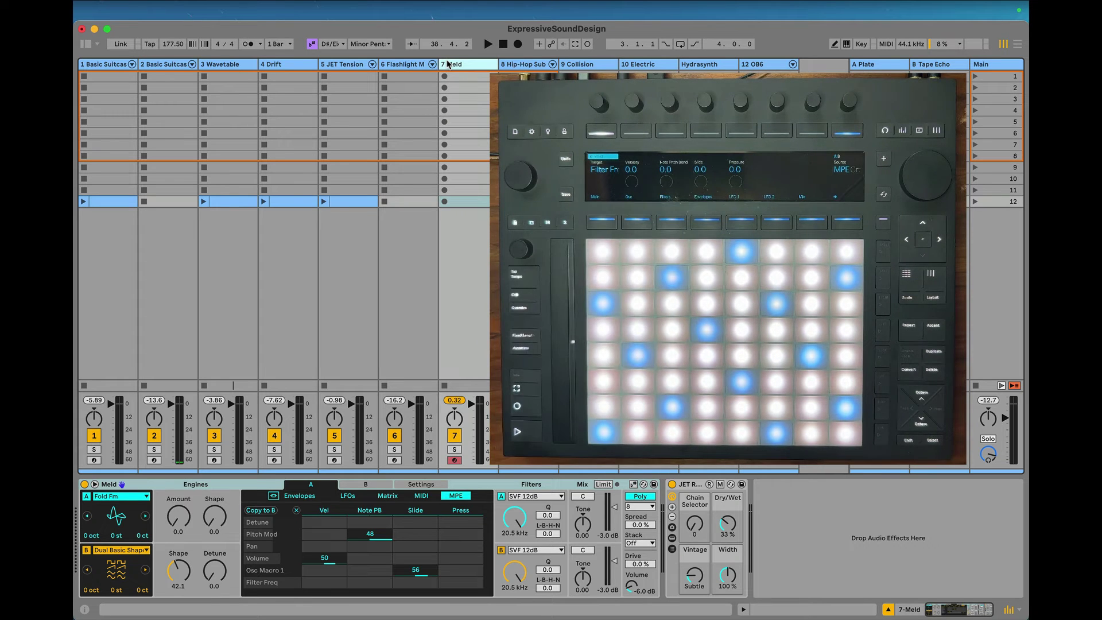
key(Right)
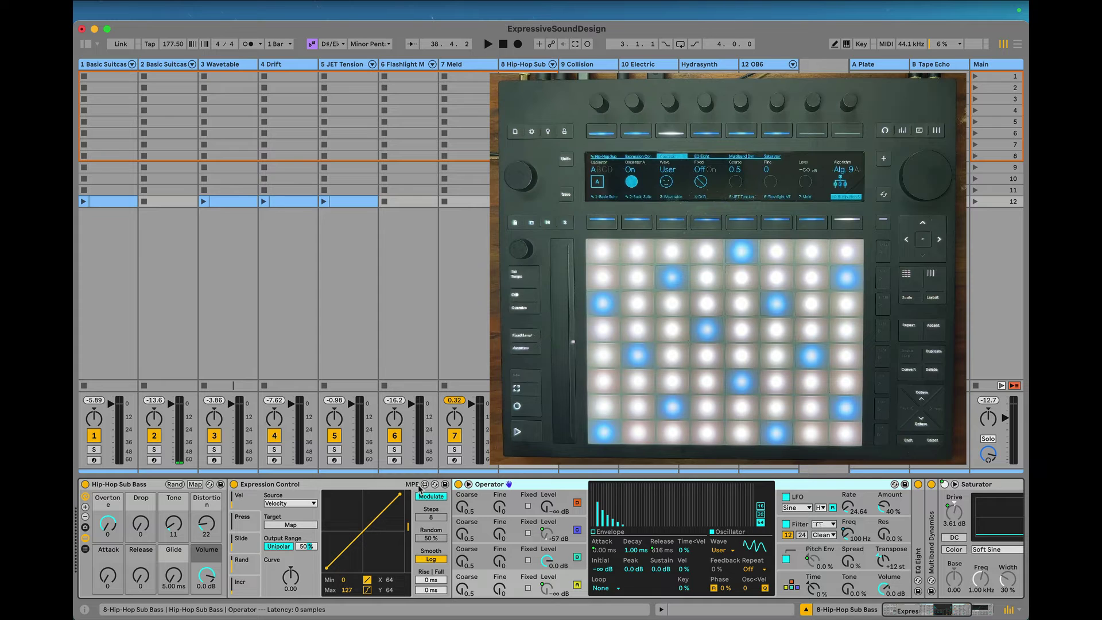
Enable Note Pitch Bend on Operator and map Expression Control's Slide to the Overtone macro.
right_click(544, 488)
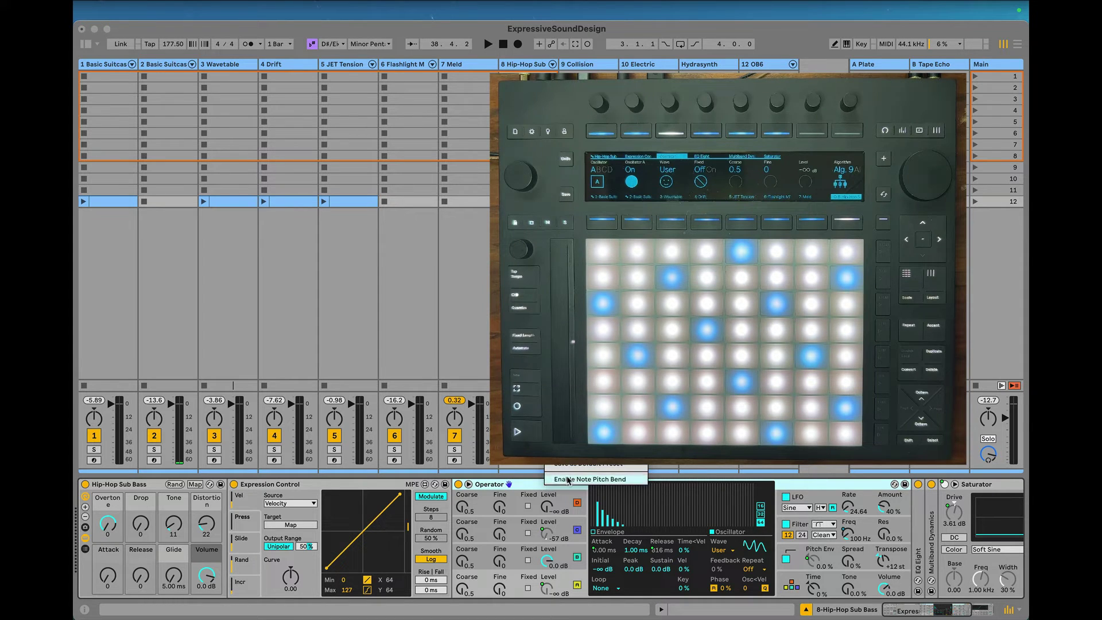
click(568, 480)
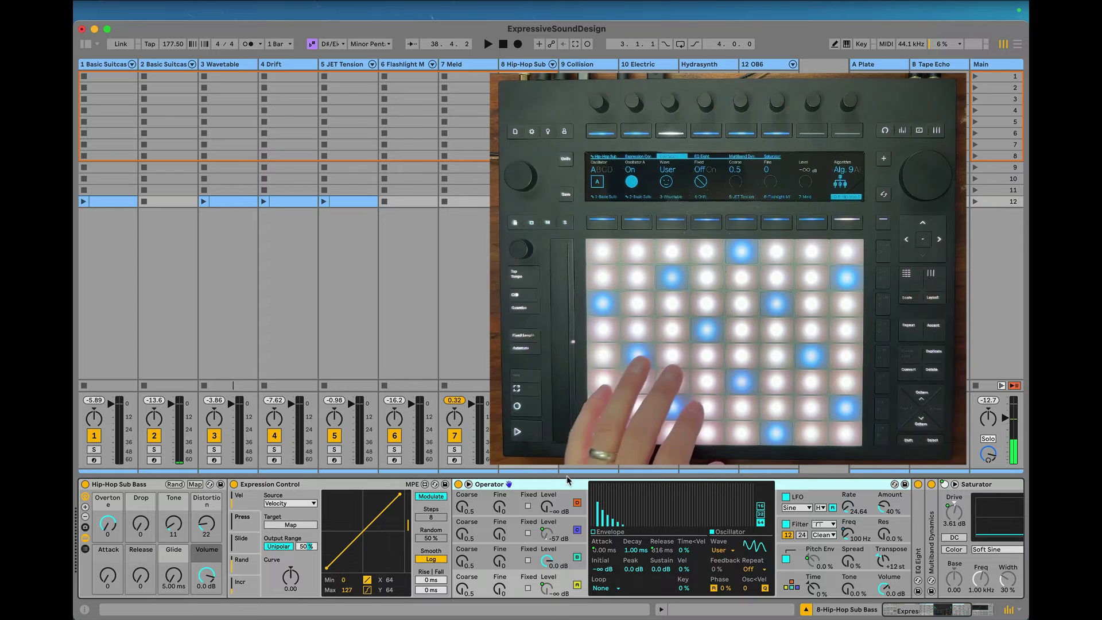
click(240, 542)
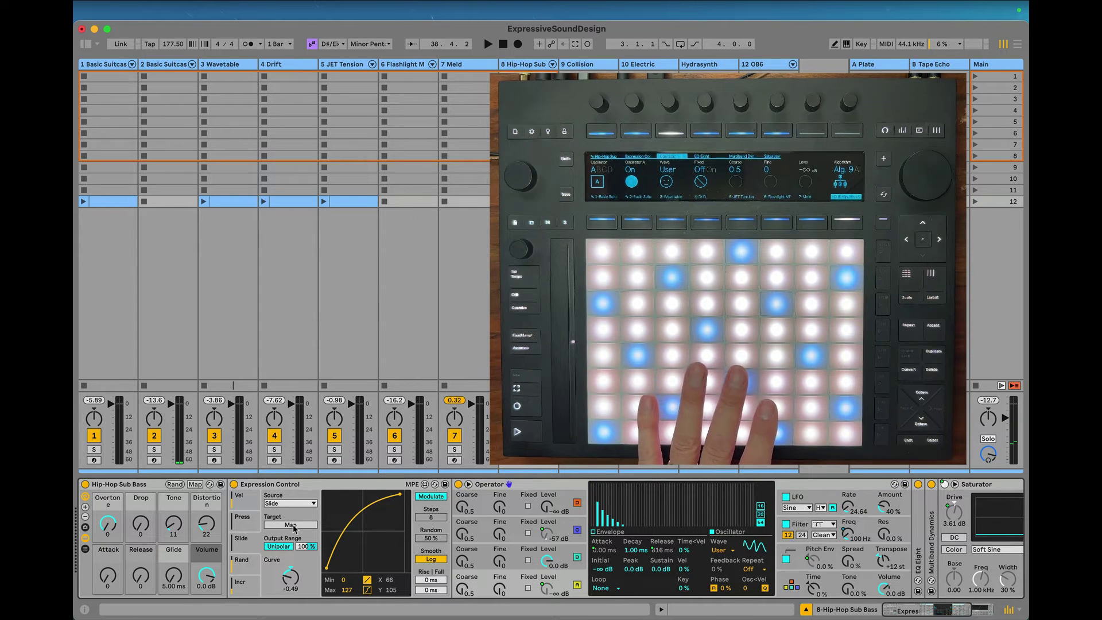
click(293, 526)
click(110, 524)
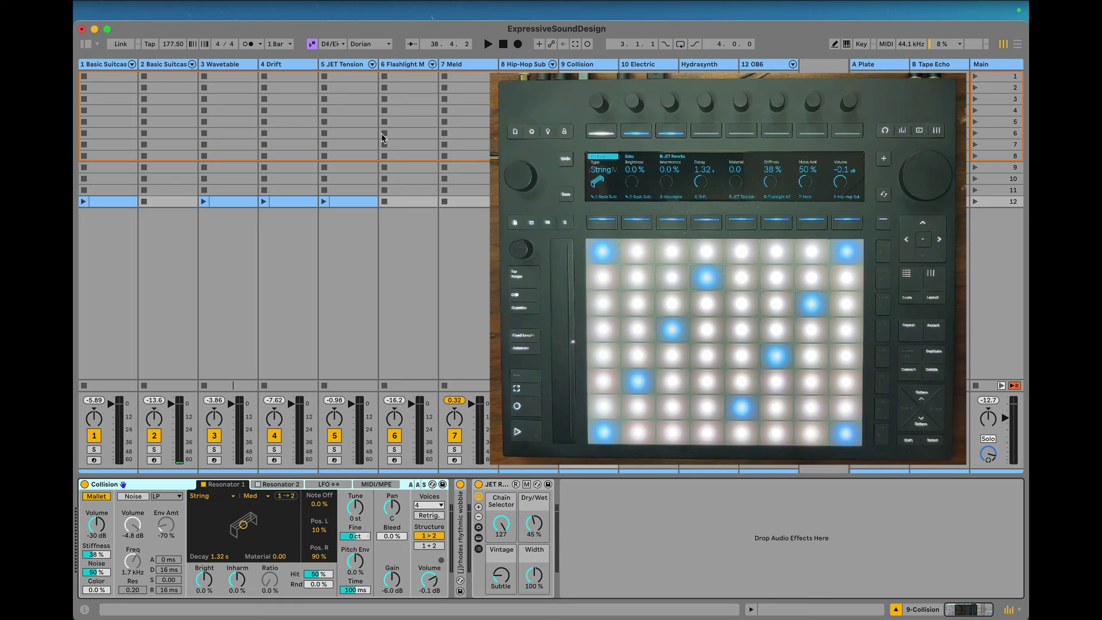
Show Collision's MIDI/MPE tab and scroll through its routing list.
click(378, 486)
scroll(263, 538, down, 3)
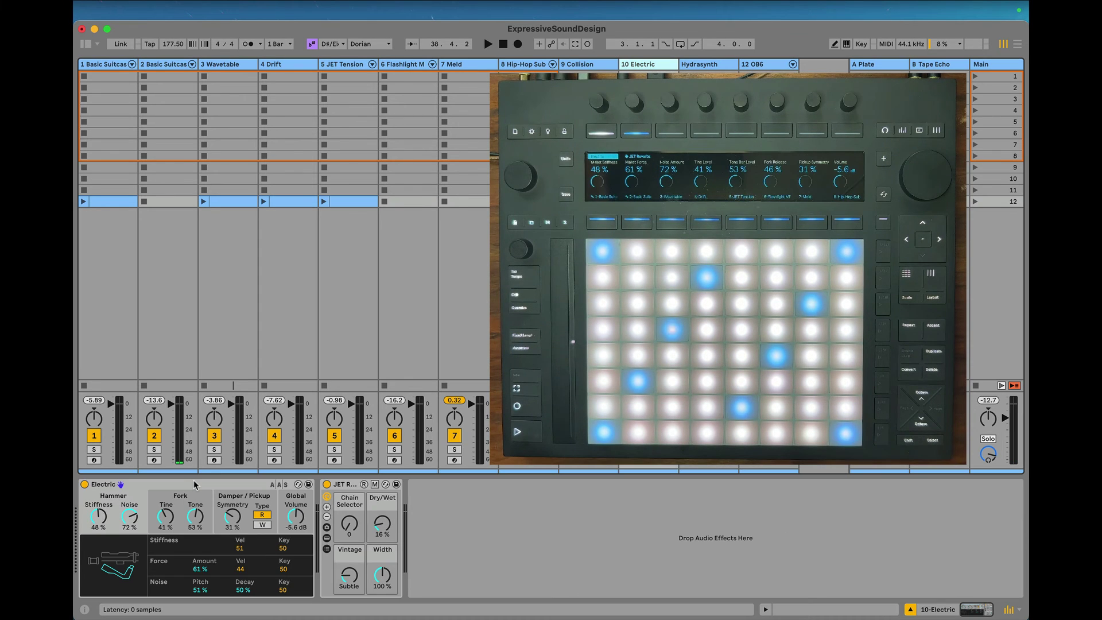
Display Electric's Global keyboard settings (48 st Note PB range), then select the Hydrasynth track.
click(297, 499)
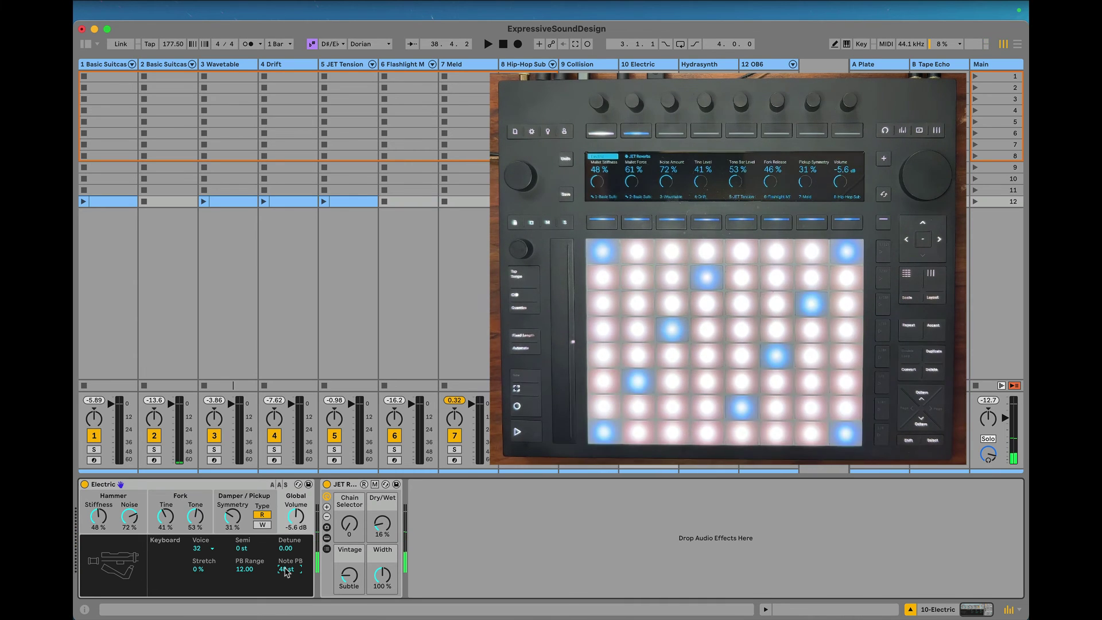
key(Right)
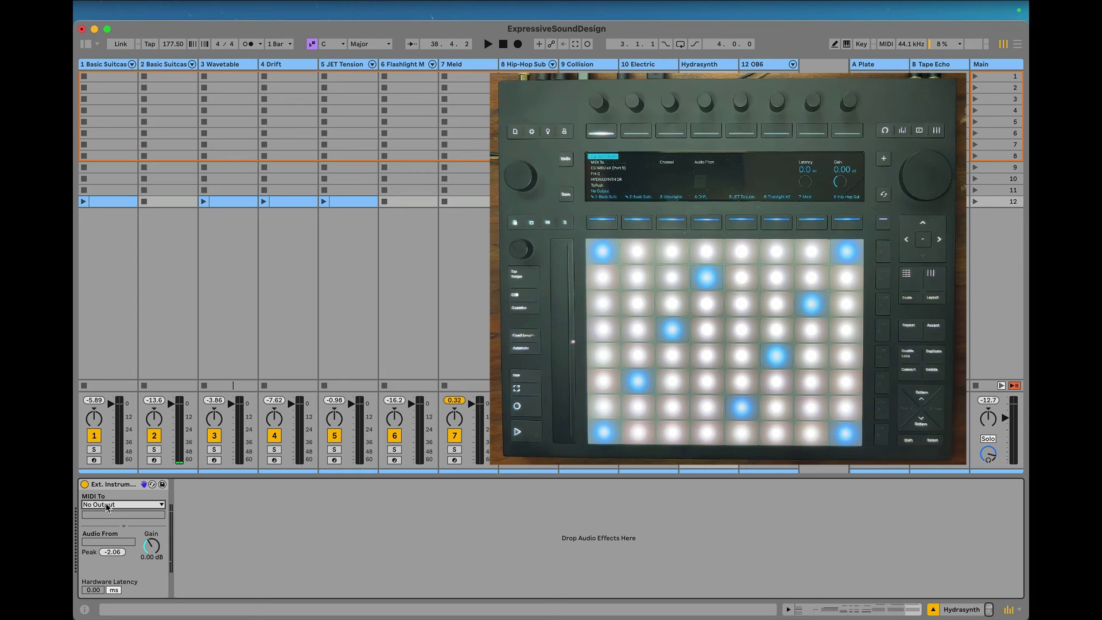
Set Hydrasynth's External Instrument to MIDI To HYDRASYNTH DR, channel MPE, Audio From 13/14 Hydrasynth.
click(107, 505)
click(109, 464)
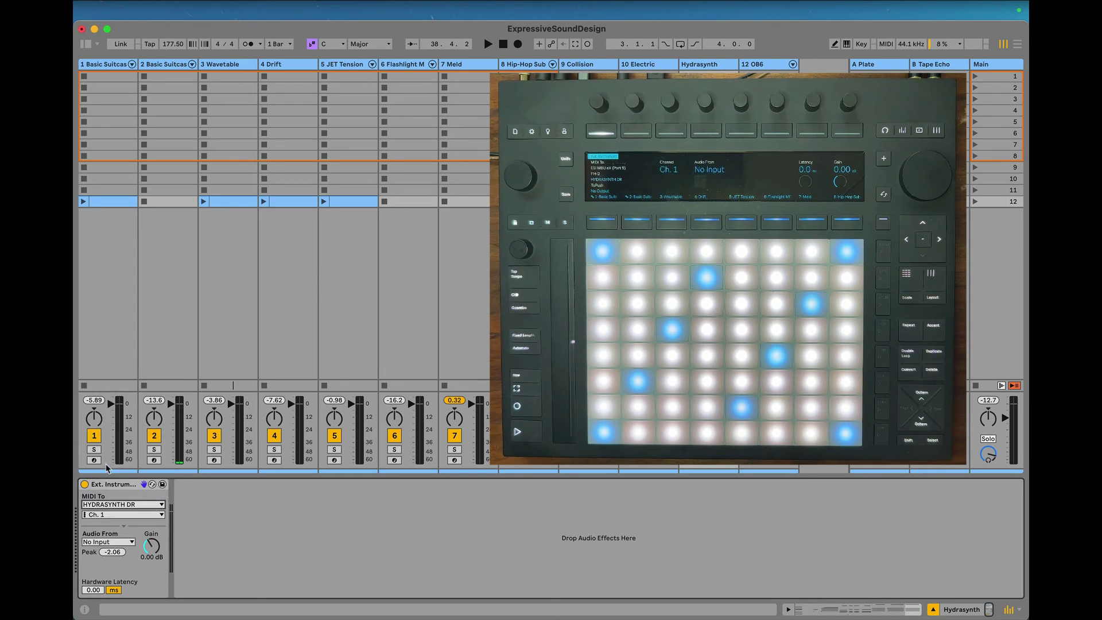
click(108, 513)
click(107, 486)
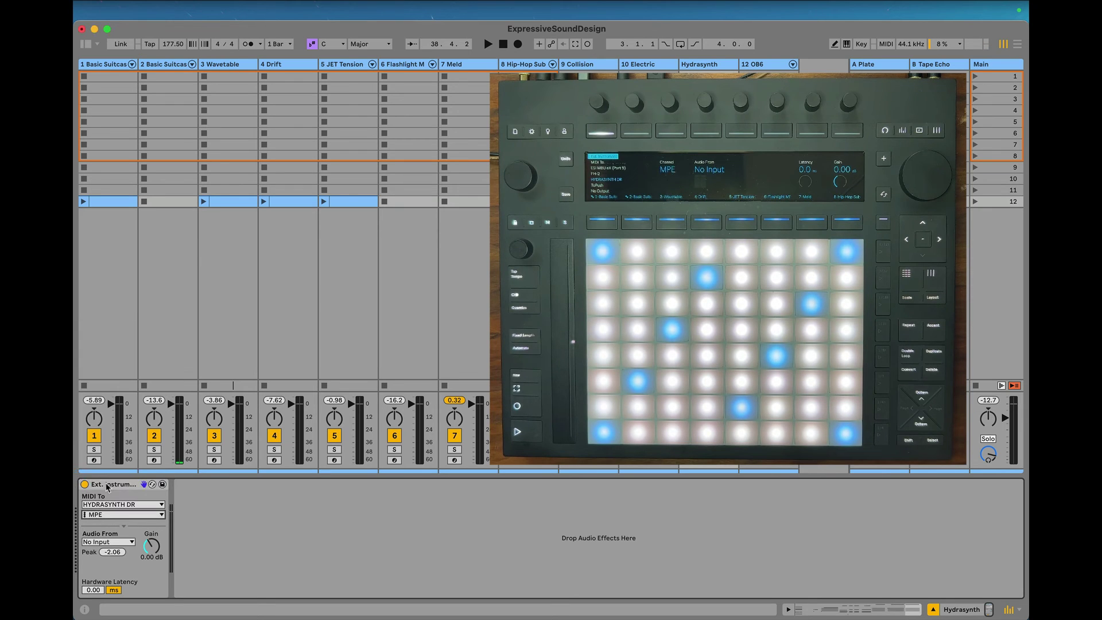
click(99, 543)
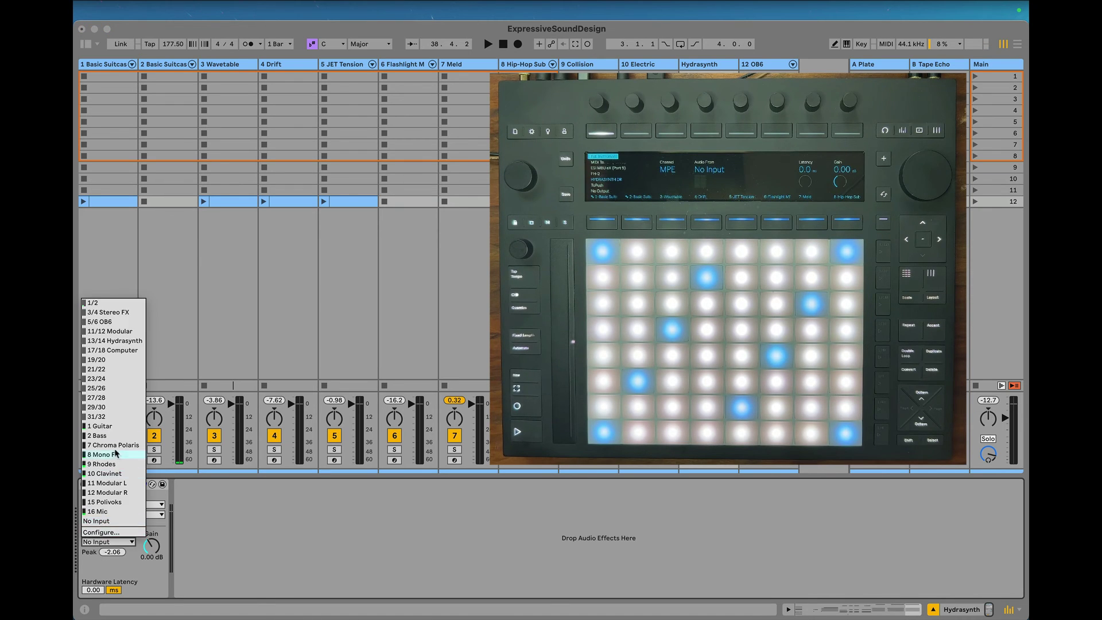
click(112, 341)
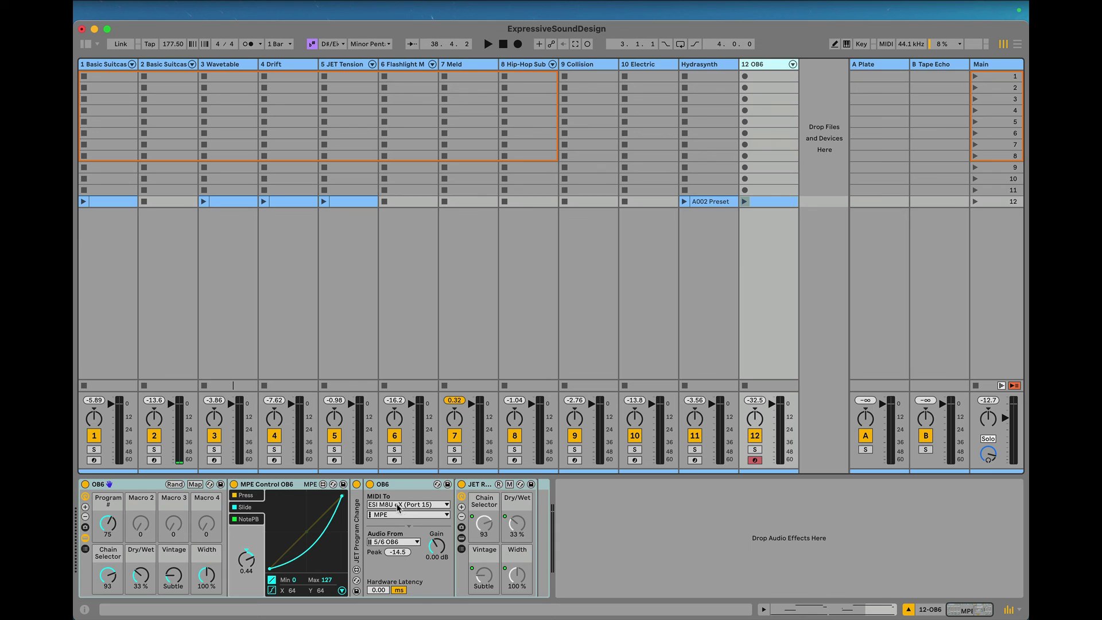
click(394, 514)
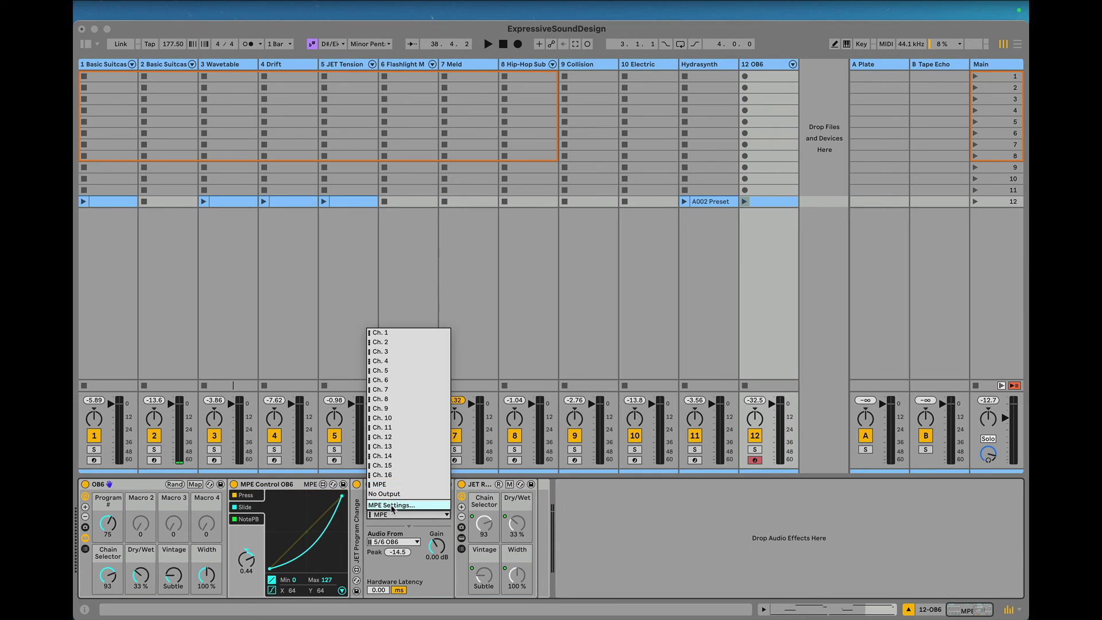
click(392, 506)
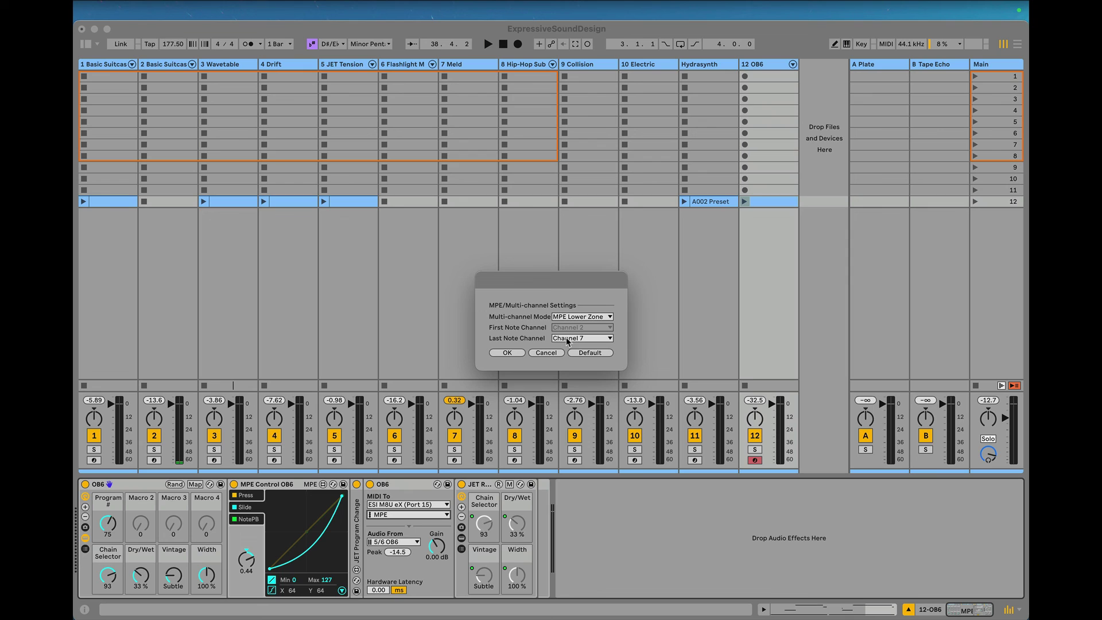
click(503, 353)
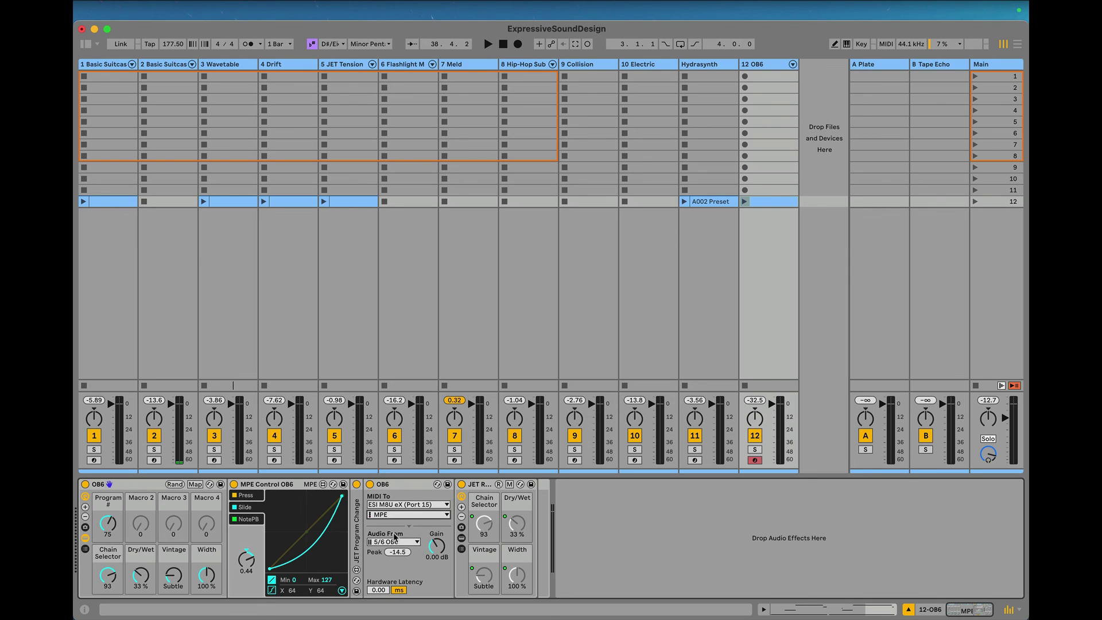